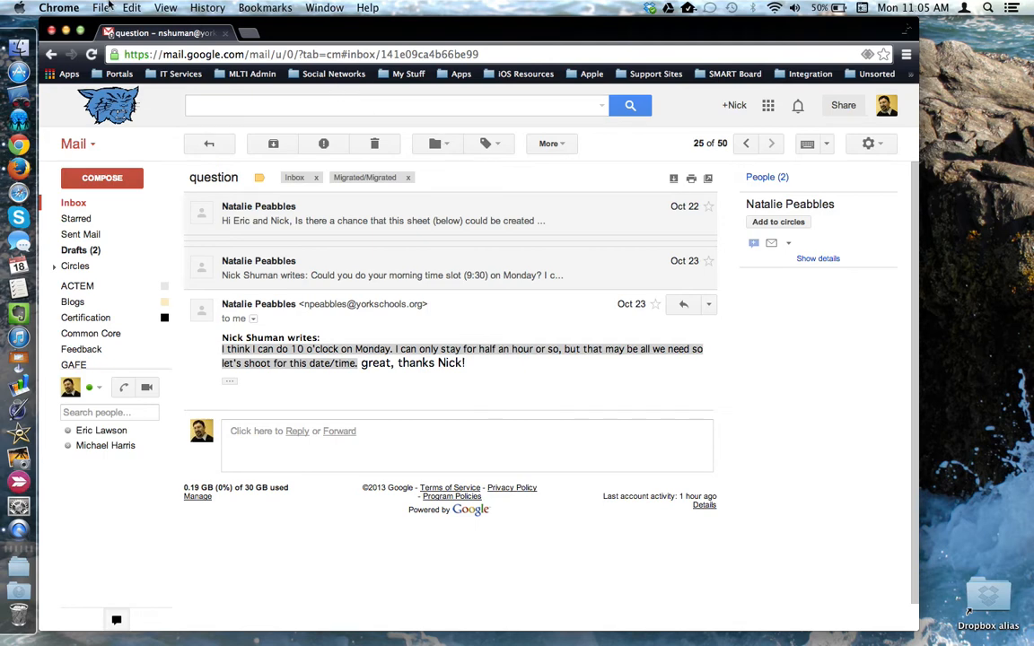
Step: Bring up the browser's file commands and dismiss them without choosing anything
left_click(100, 7)
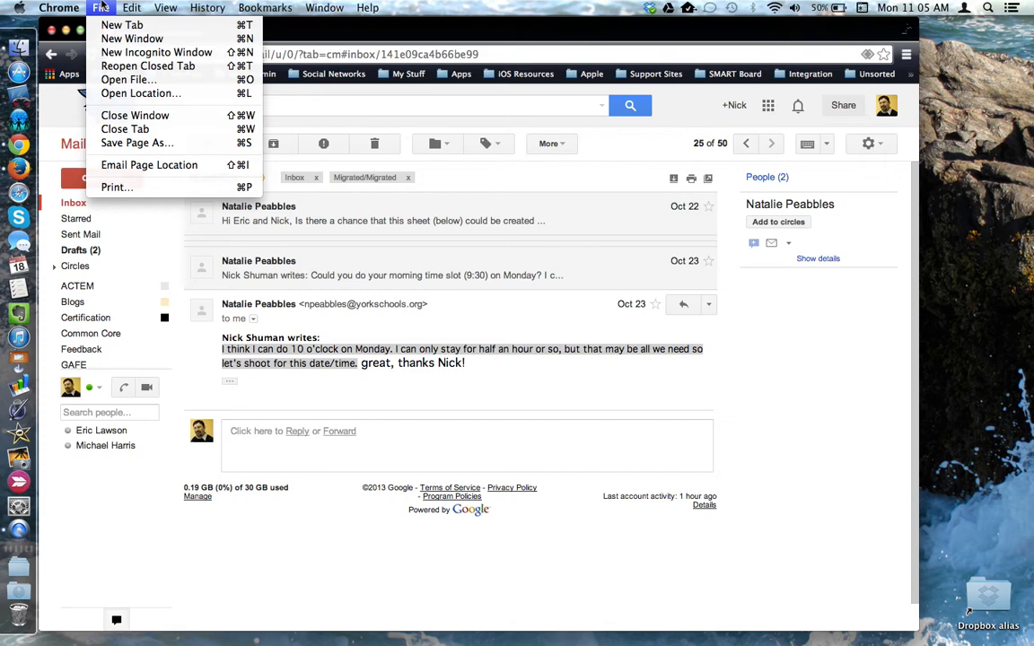
key("Escape")
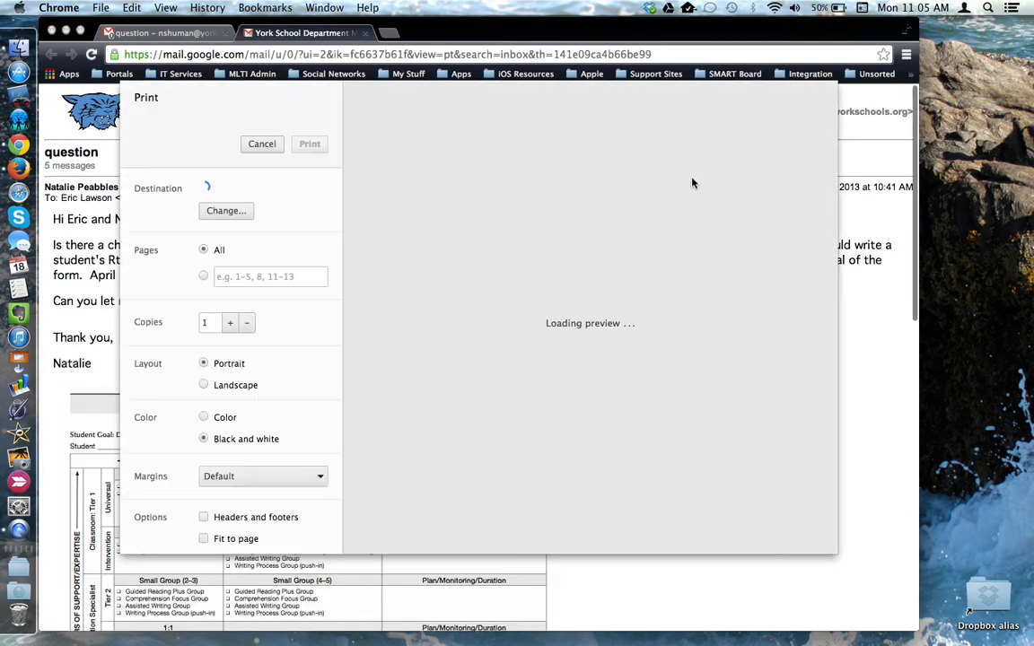
scroll(561, 192, "down", 5)
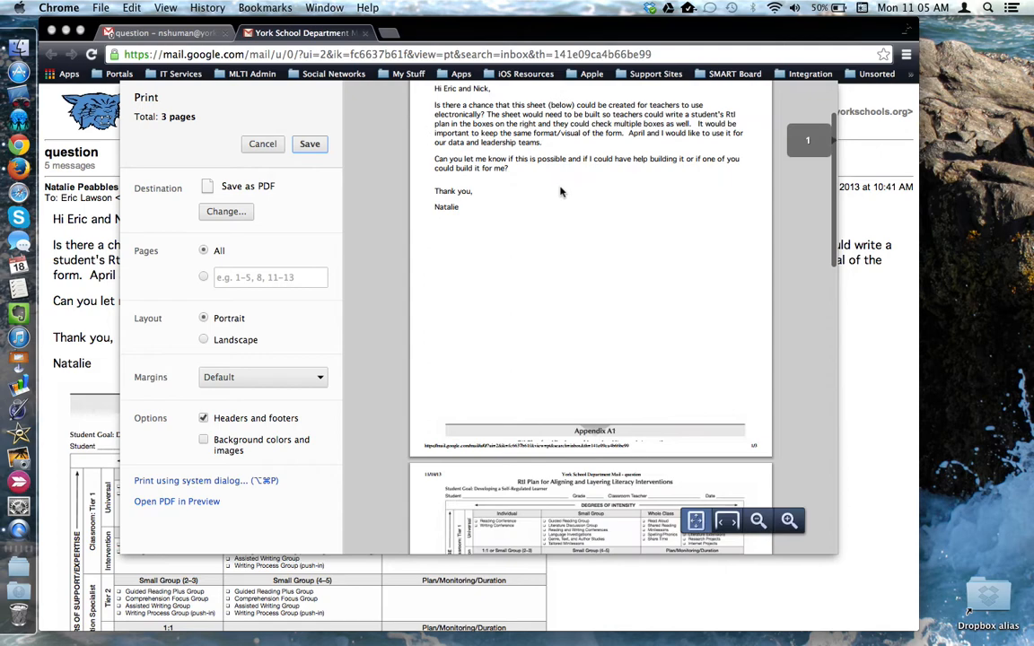
scroll(561, 191, "down", 10)
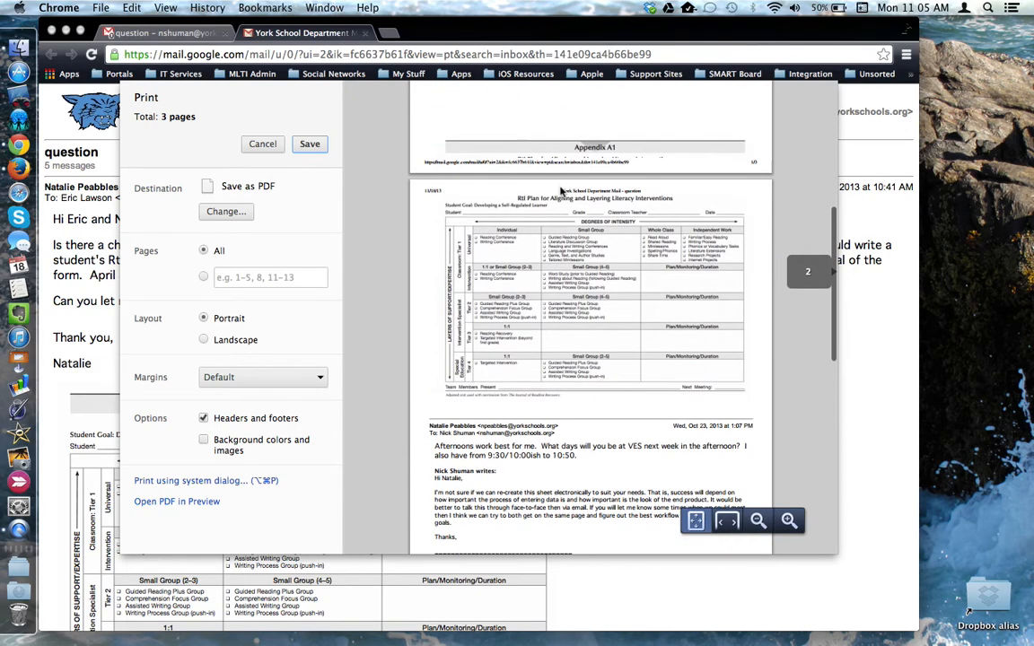
scroll(561, 191, "down", 10)
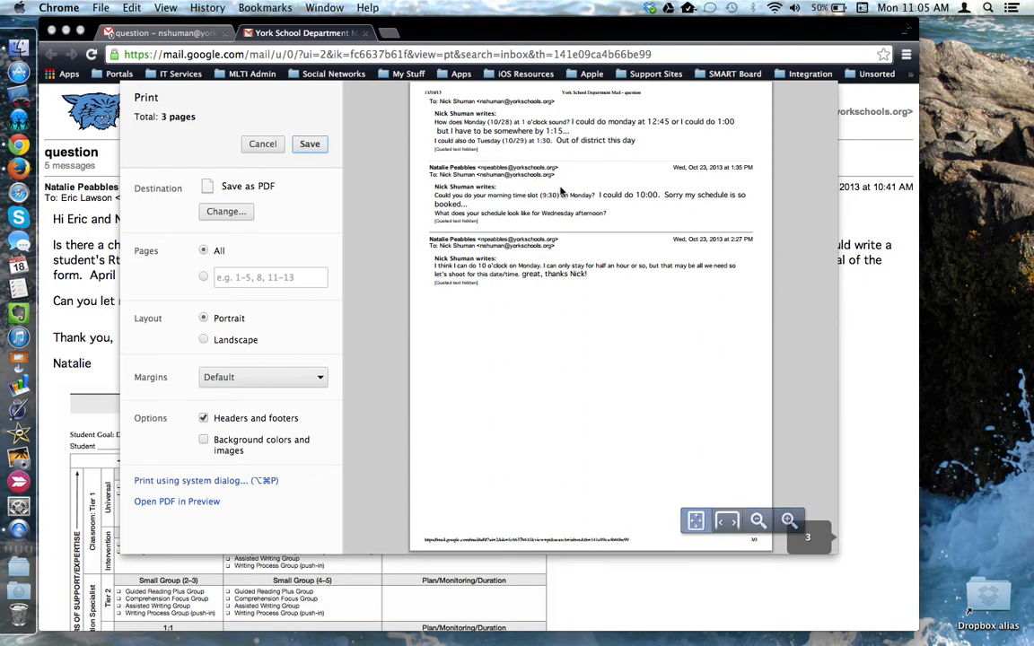
scroll(561, 191, "up", 10)
scroll(561, 191, "up", 10)
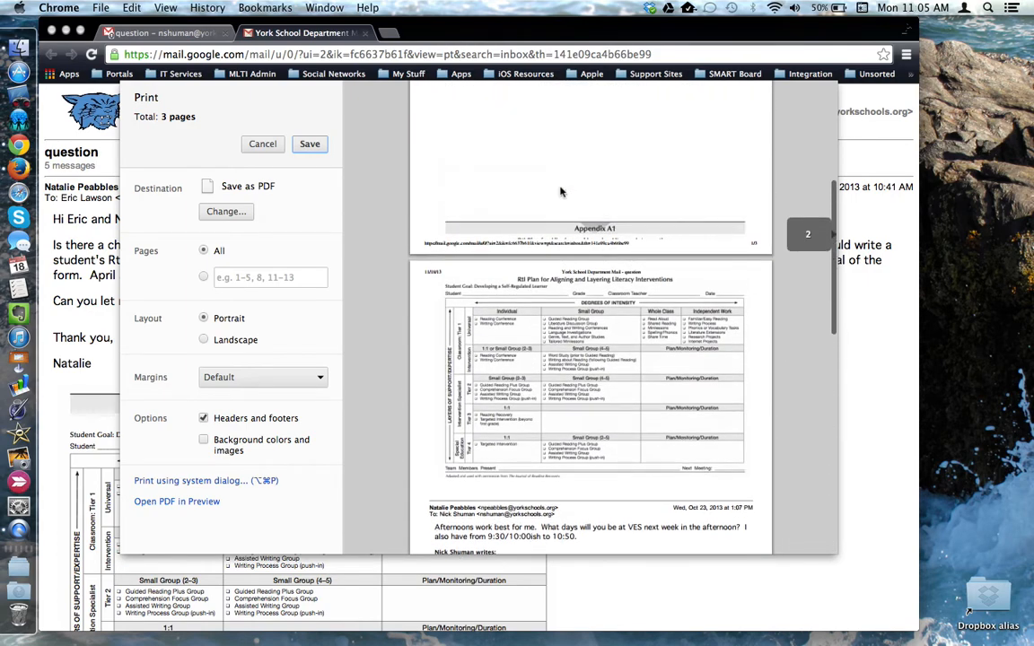
scroll(539, 192, "up", 10)
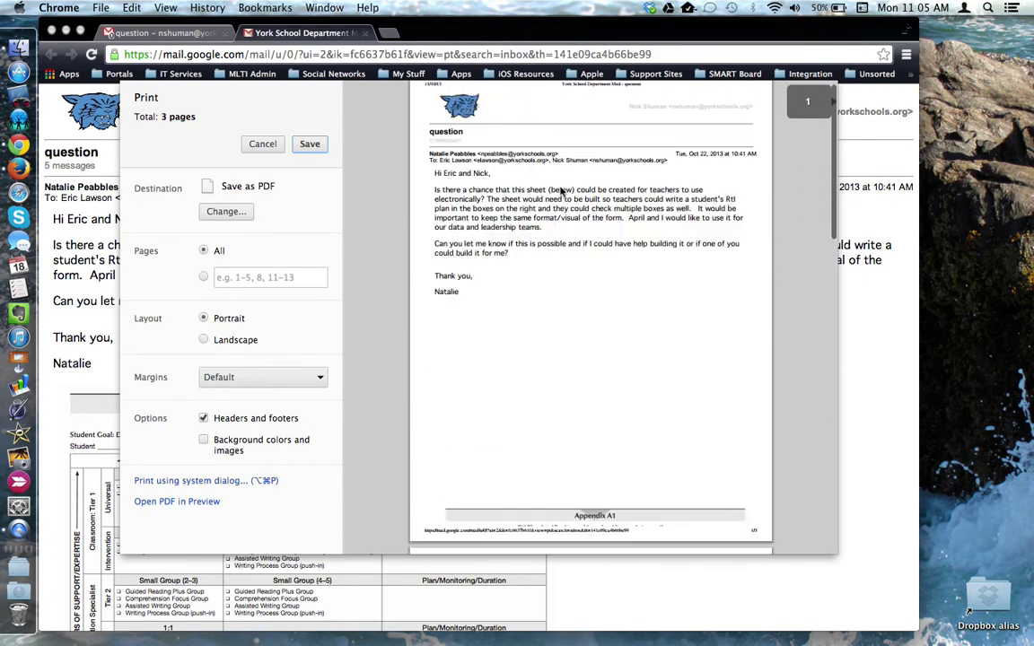
Step: Cancel printing the full 'question' conversation from the Print dialog
left_click(262, 143)
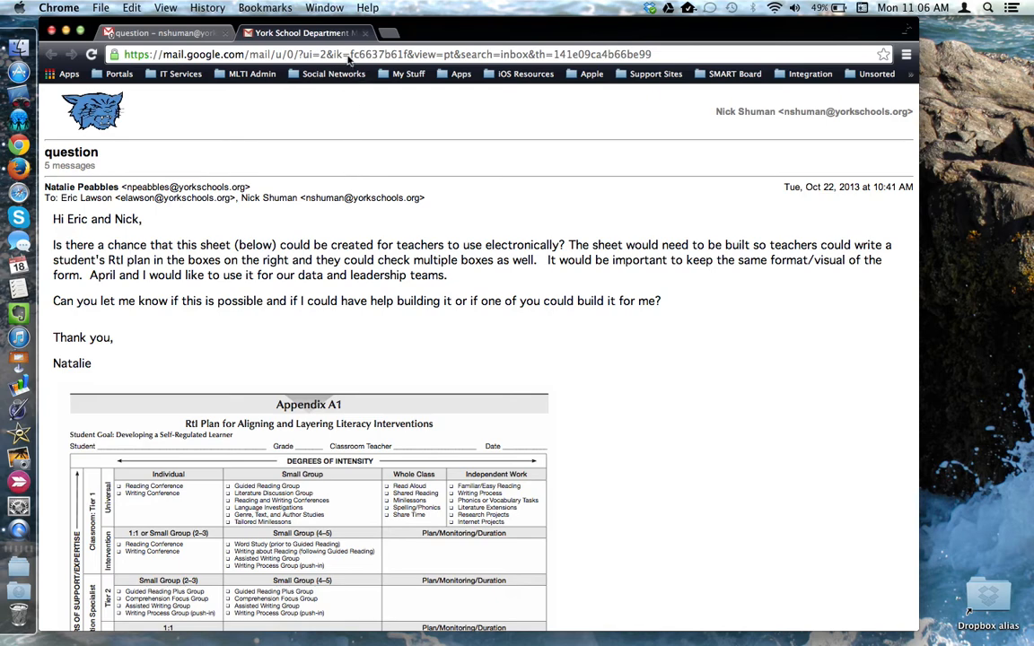
Step: Close the printable conversation tab to return to the Gmail inbox
left_click(365, 33)
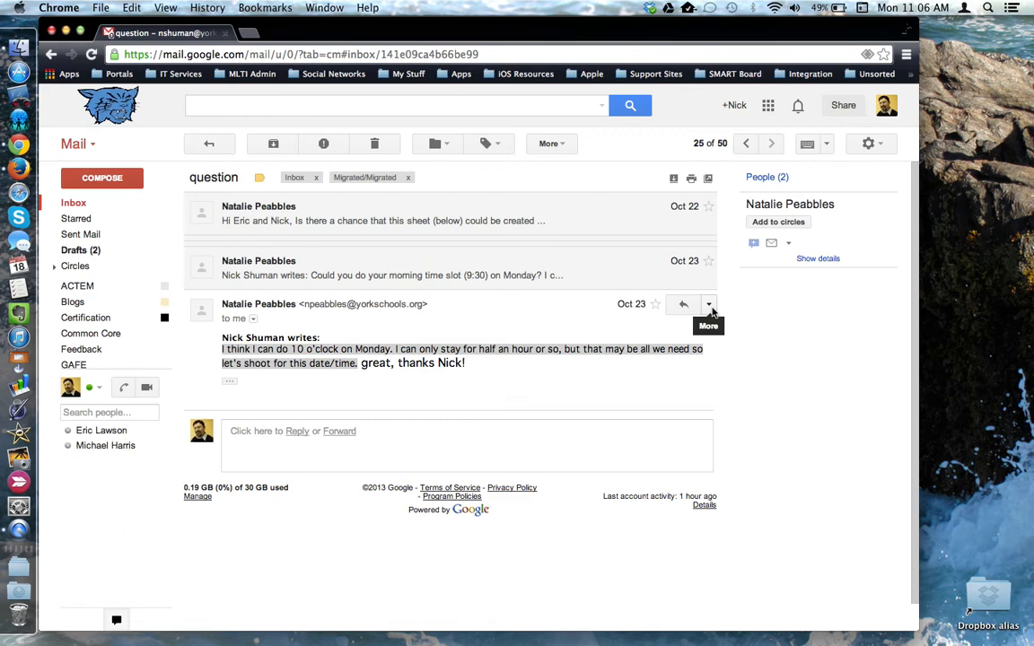
Step: Open the options menu on the latest message of the conversation
left_click(710, 305)
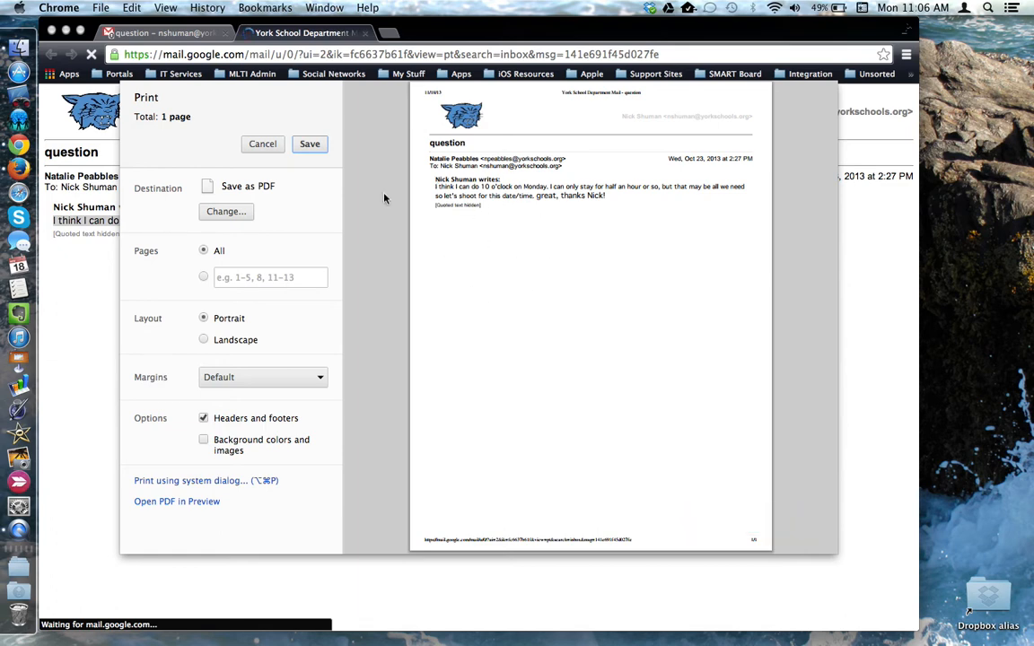
Step: Cancel the single-message print and close its printable tab, returning to the conversation
left_click(262, 145)
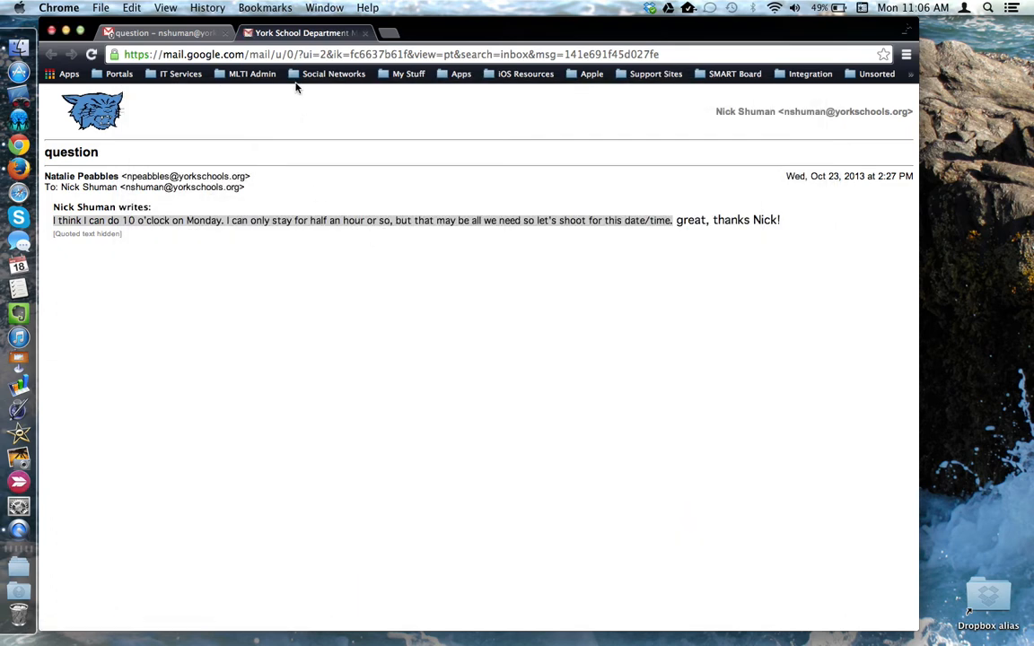
left_click(366, 34)
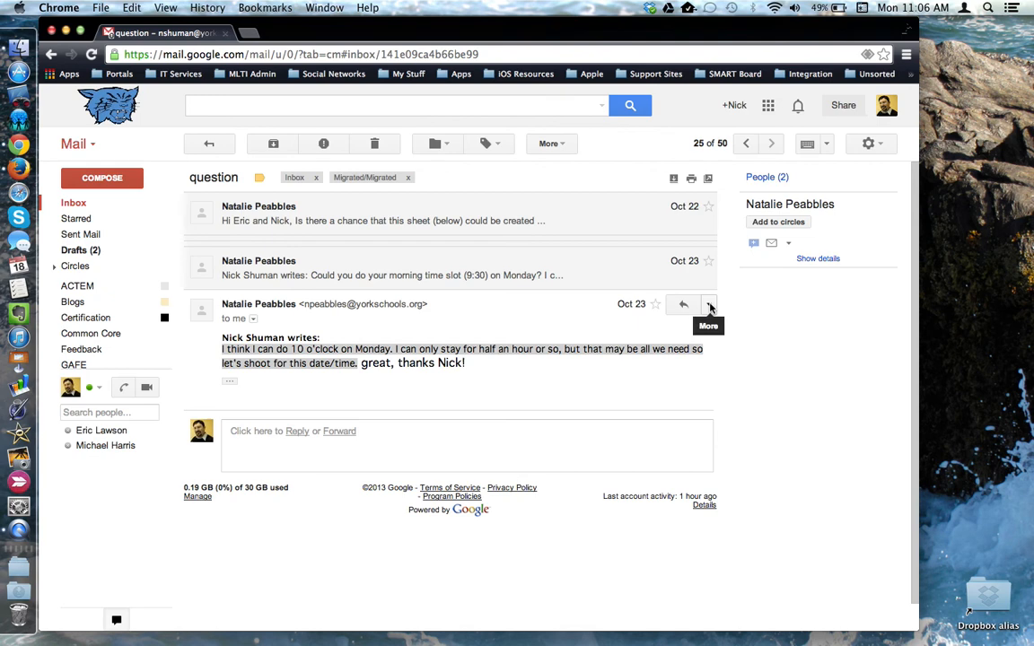
left_click(709, 307)
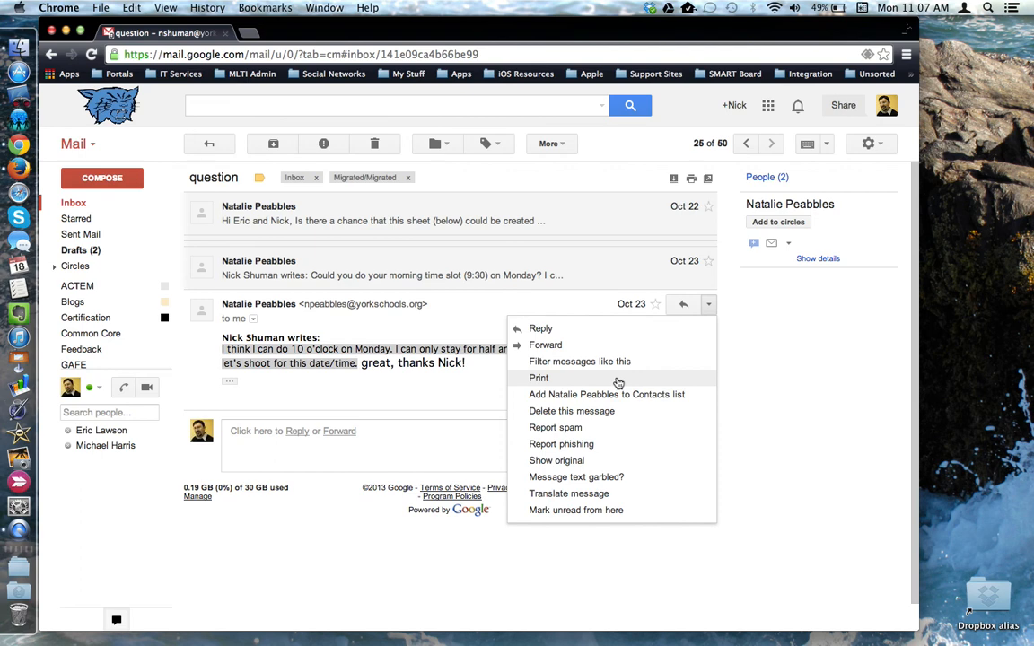
left_click(699, 305)
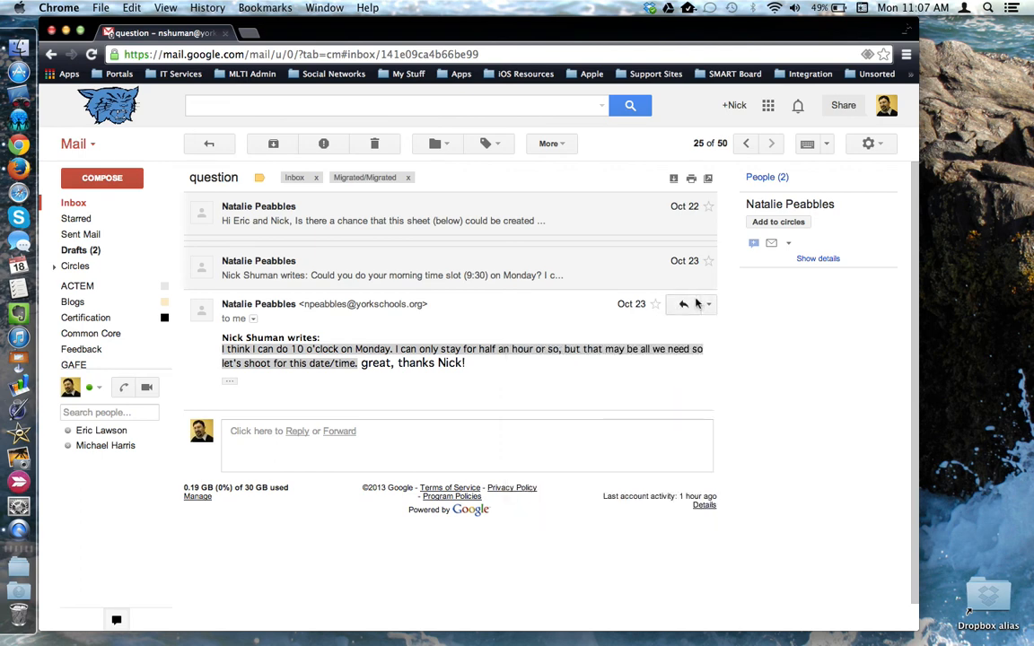